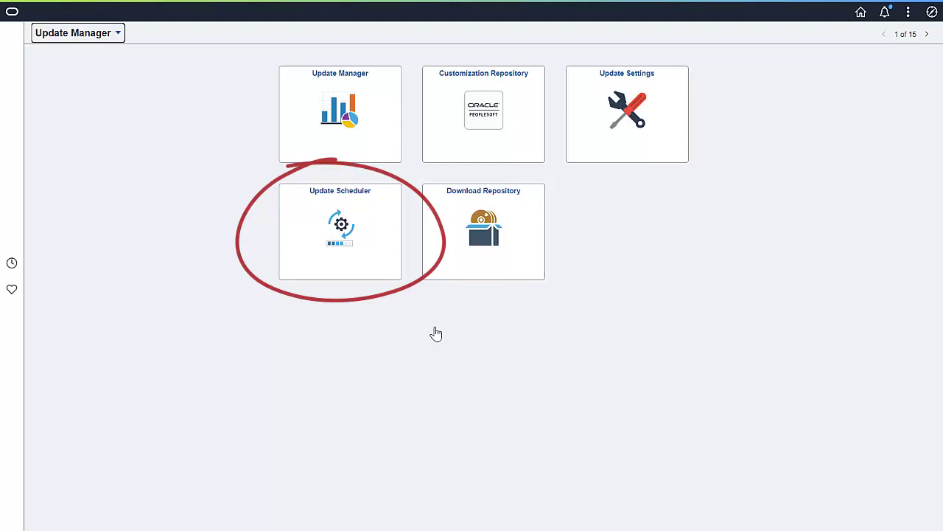
Open the Update Scheduler job list and review DEMO_DLD_PRP's actions without choosing one.
left_click(380, 269)
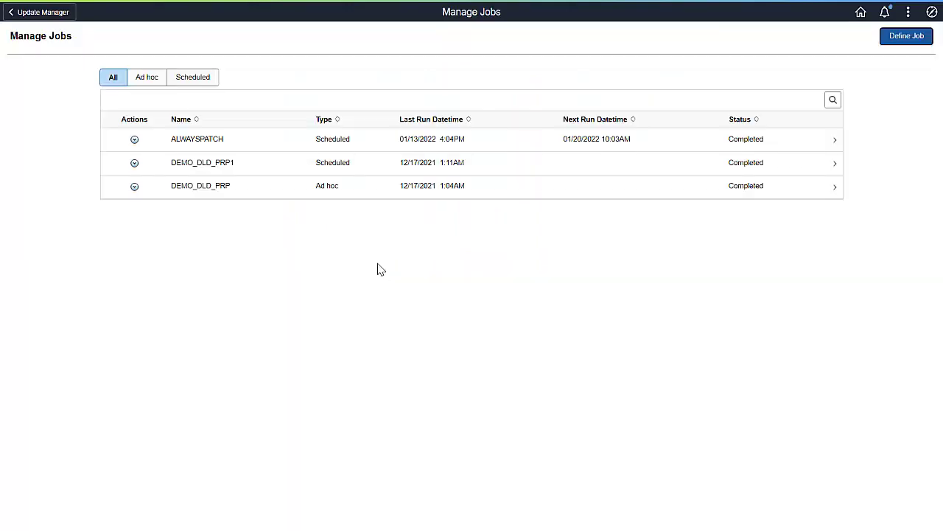
left_click(135, 188)
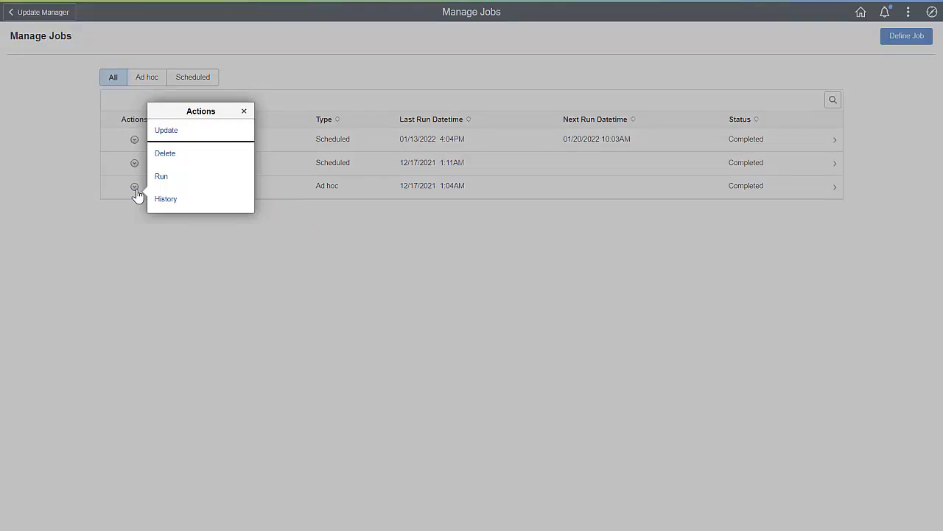
left_click(244, 111)
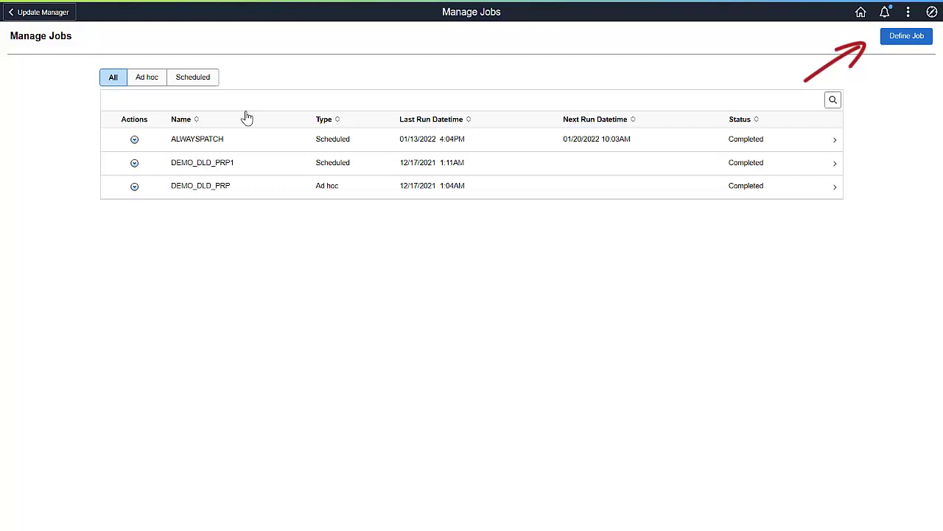
Start a new blank job definition from the Manage Jobs page.
left_click(909, 42)
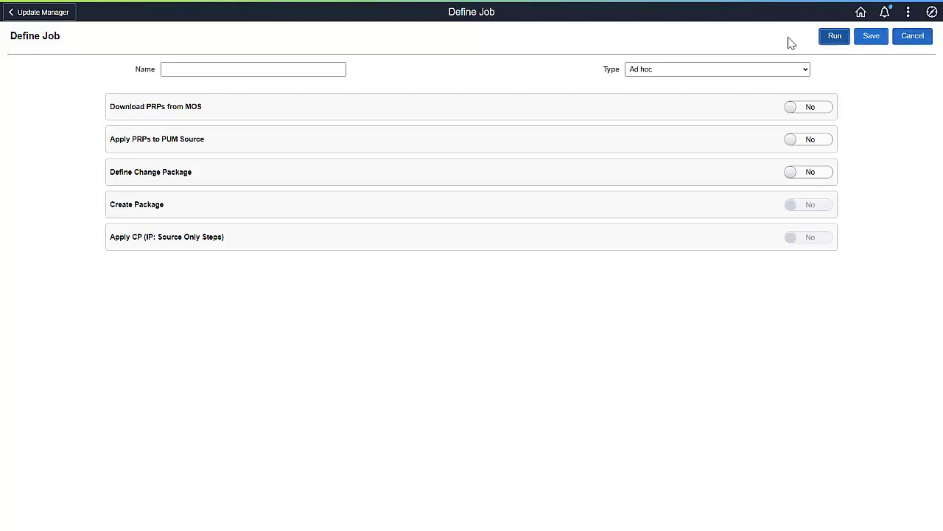
Name the job ALWAYSPATCH, make it Scheduled, and set recurrence to PC_WEEKLY.
left_click(241, 67)
type("ALWAYSPATCH")
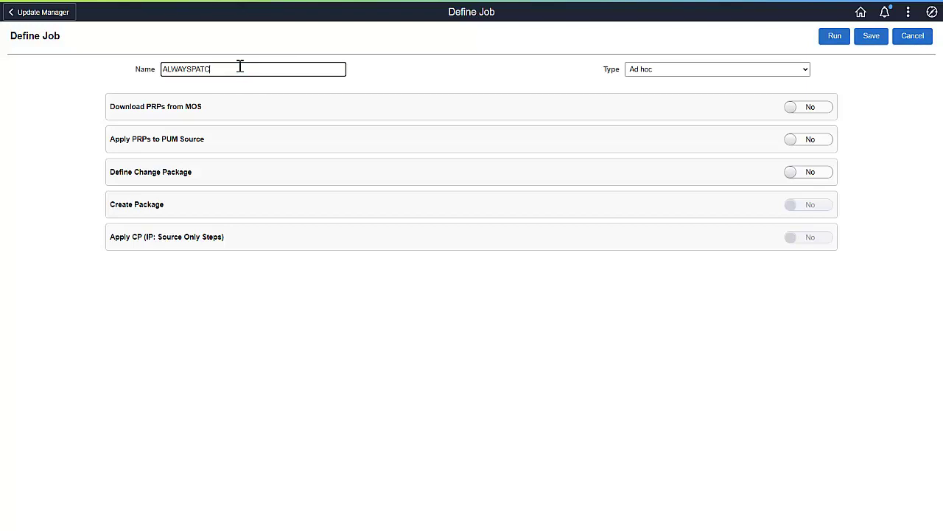
left_click(807, 70)
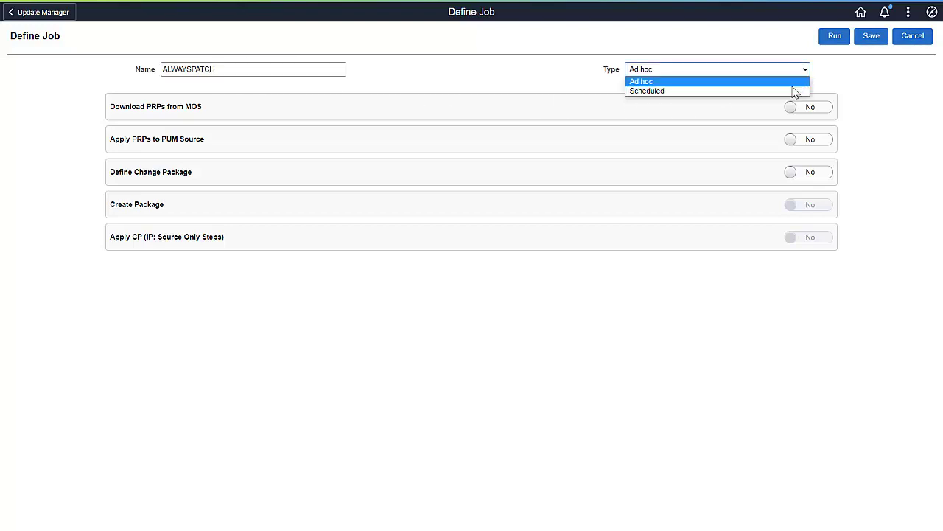
left_click(794, 90)
left_click(344, 92)
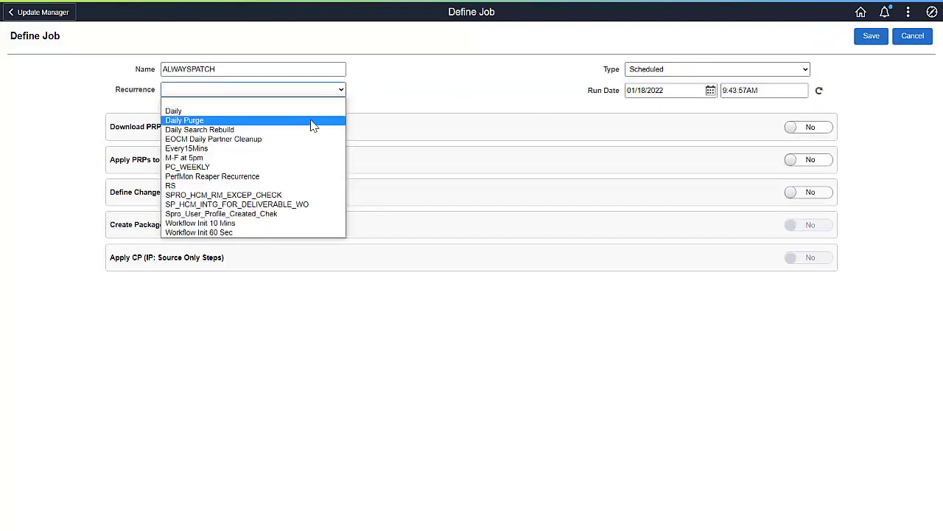
left_click(271, 165)
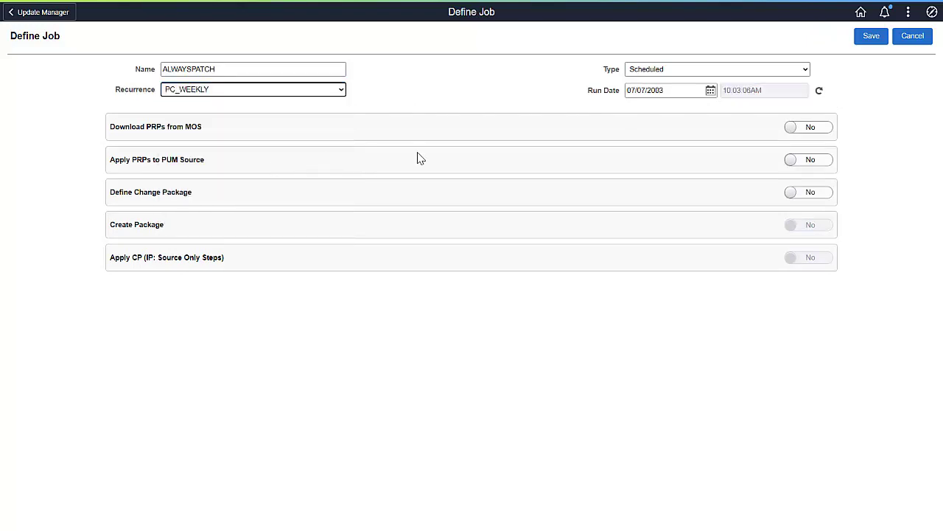
Set run date 04/04/2022 and turn on the PRP download and apply-to-PUM-source steps.
left_click(711, 94)
left_click(863, 33)
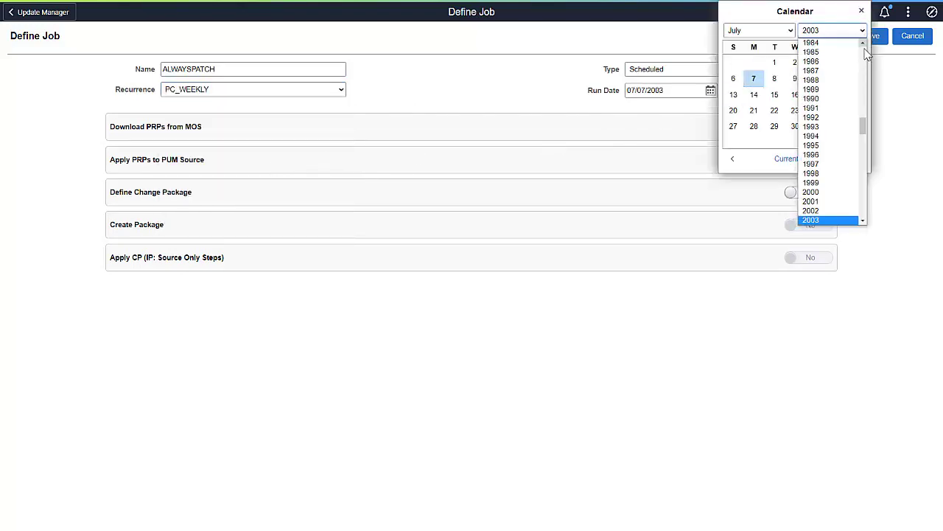
left_click_drag(865, 132, 864, 154)
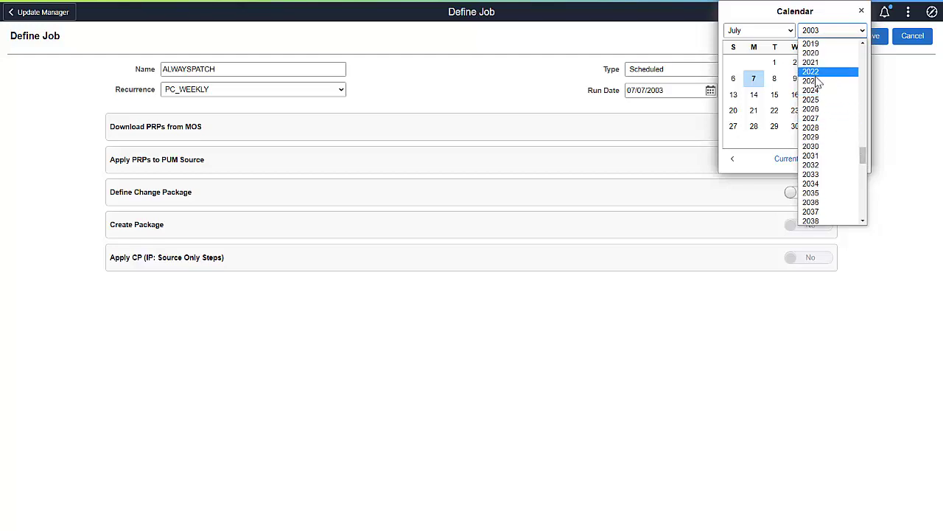
left_click(811, 72)
left_click(789, 31)
left_click(746, 71)
left_click(753, 79)
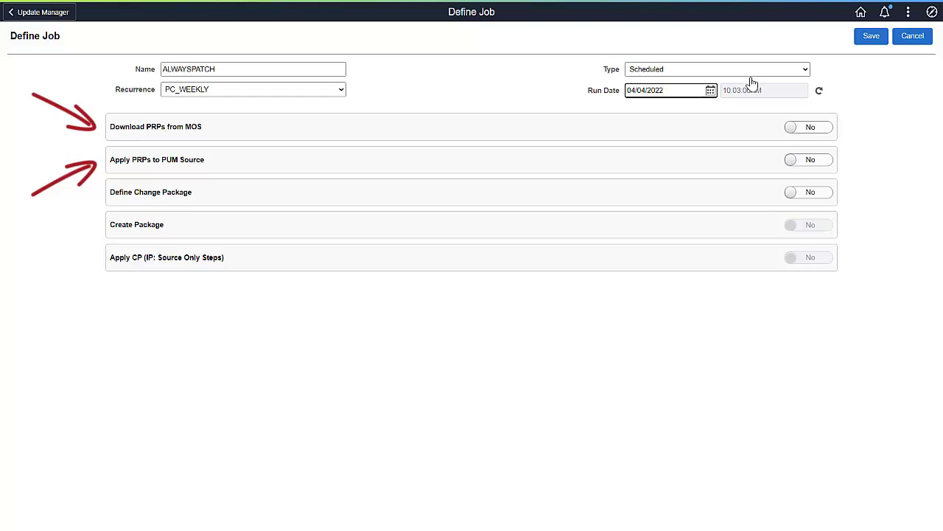
left_click(823, 127)
left_click(826, 160)
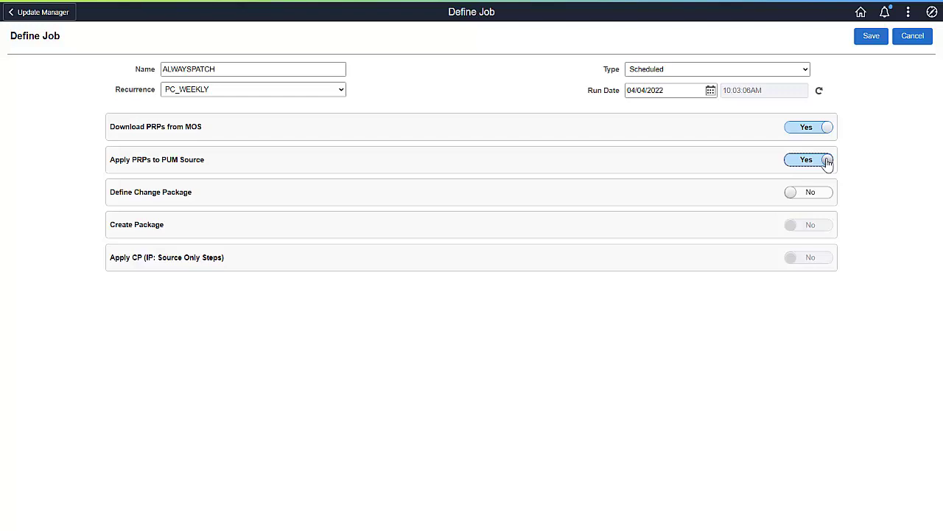
Start another job definition named JOB001B, keeping its type as Ad hoc.
left_click(911, 39)
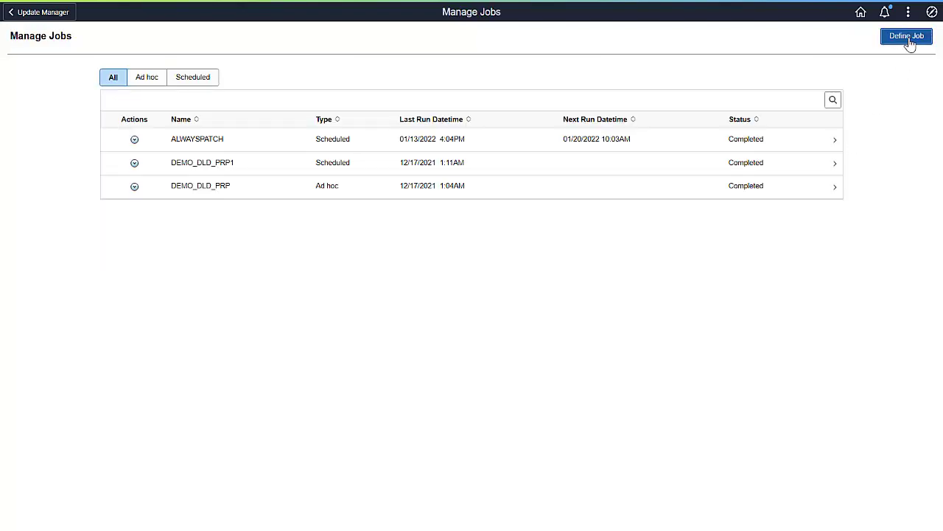
left_click(293, 69)
type("JOB001B")
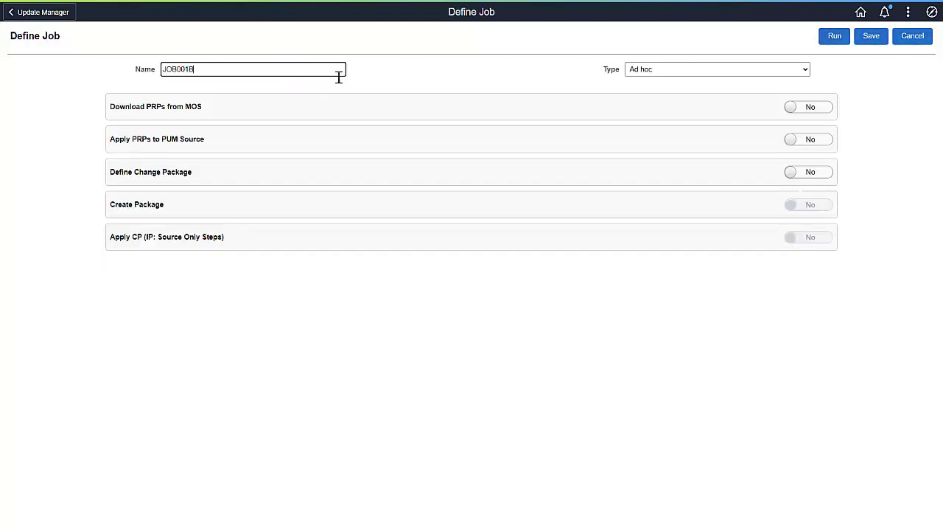
left_click(805, 71)
left_click(796, 87)
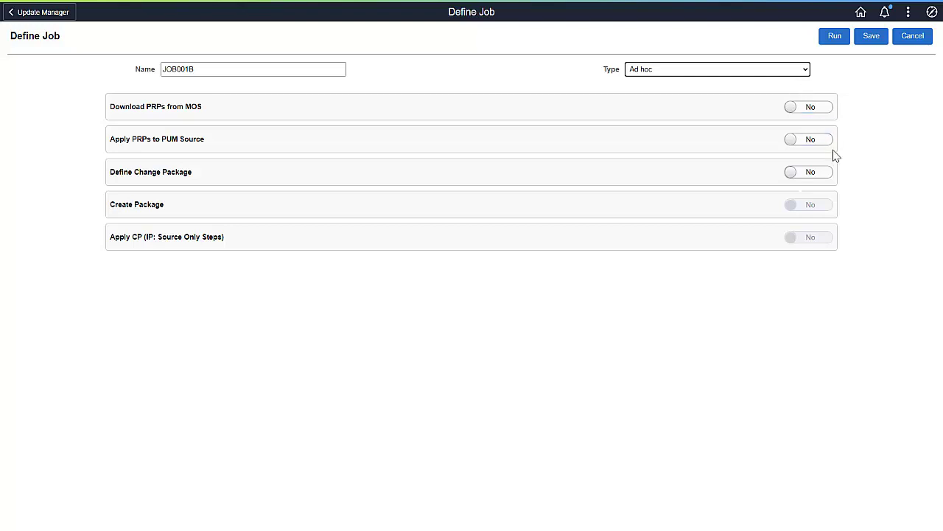
Turn on Define Change Package: name PKG001, target E92PT05A, search scope Standard System.
left_click(825, 174)
left_click(351, 201)
type("PKG001")
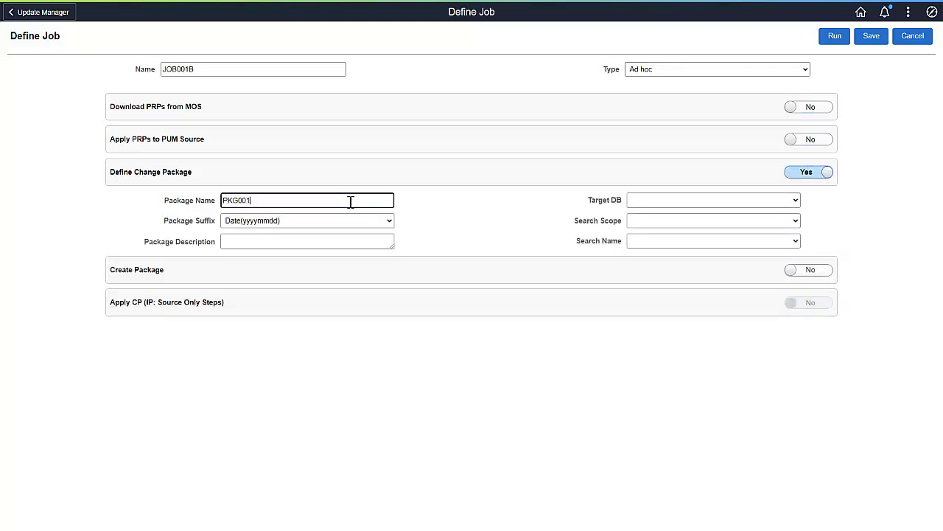
left_click(794, 201)
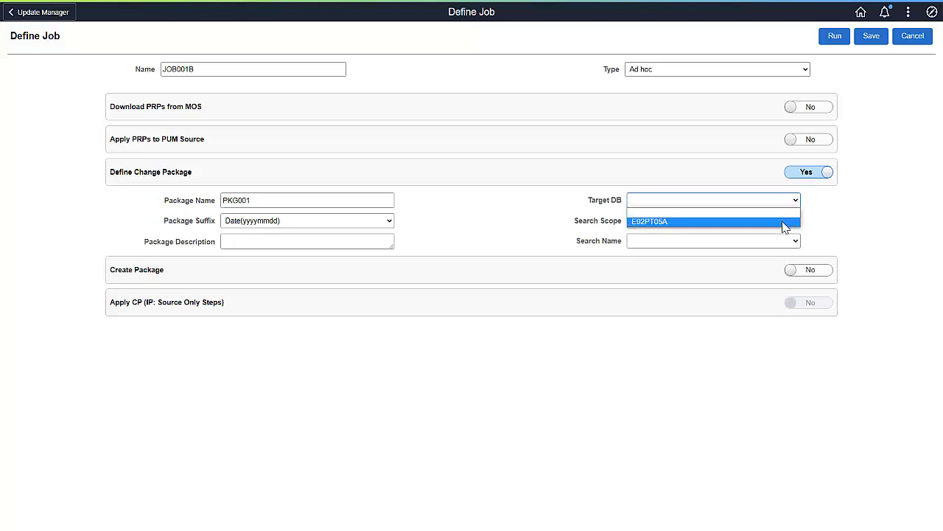
left_click(786, 222)
left_click(795, 222)
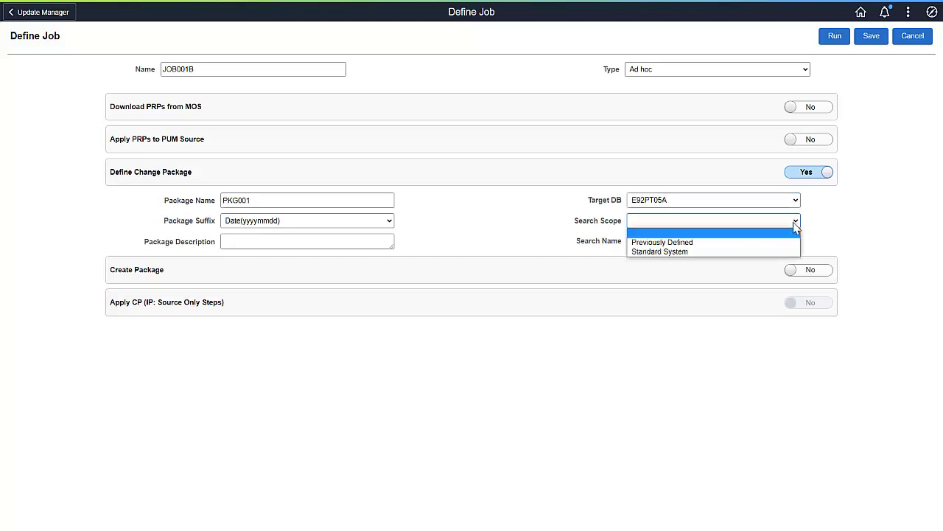
left_click(762, 252)
Describe it as 'All Updates', use the All Updates Not Applied search, and enable Create Package.
left_click(338, 240)
type("All Update")
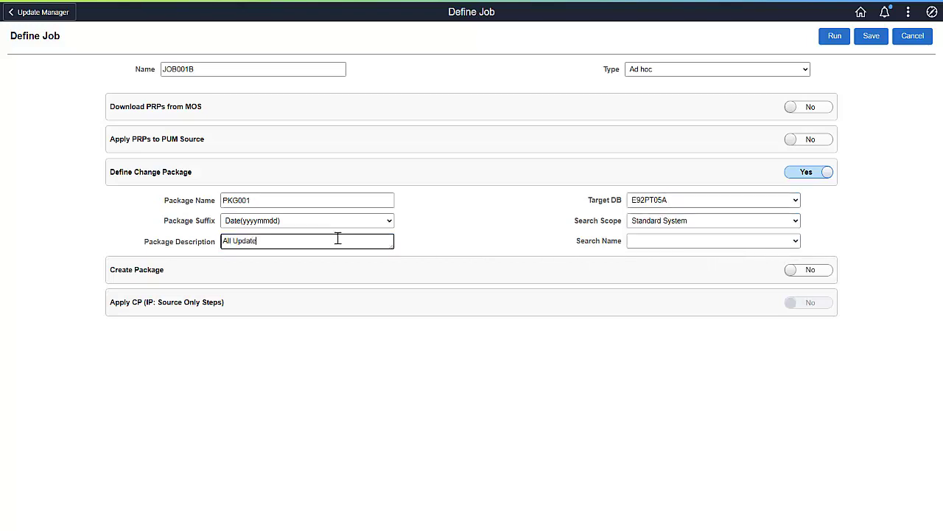
type("s")
left_click(796, 241)
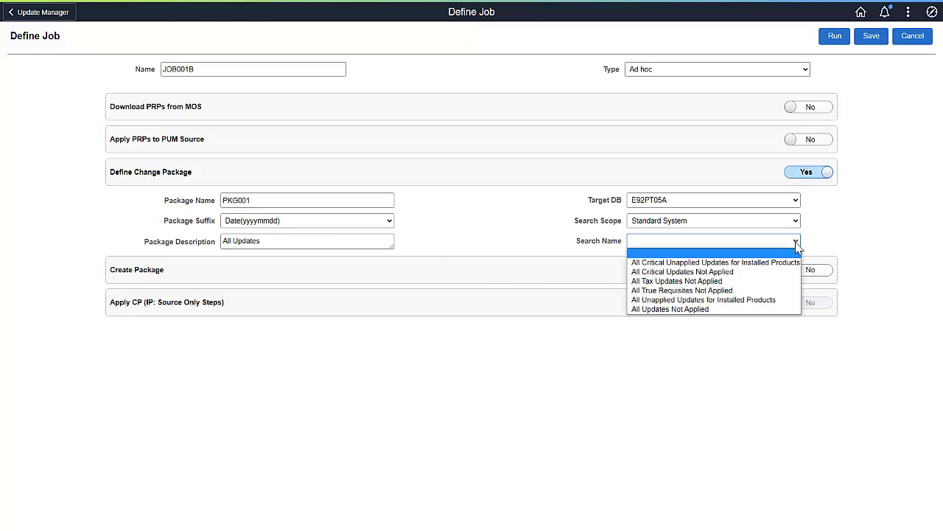
left_click(734, 311)
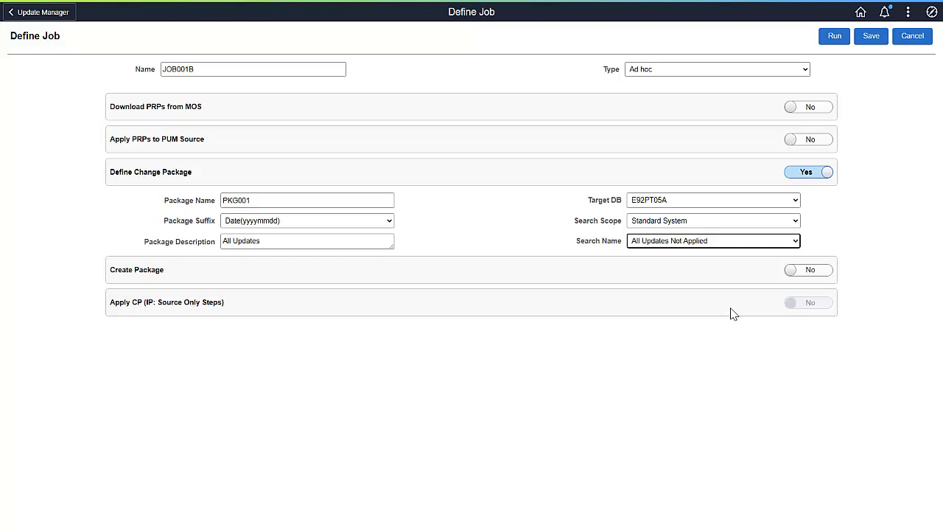
left_click(826, 272)
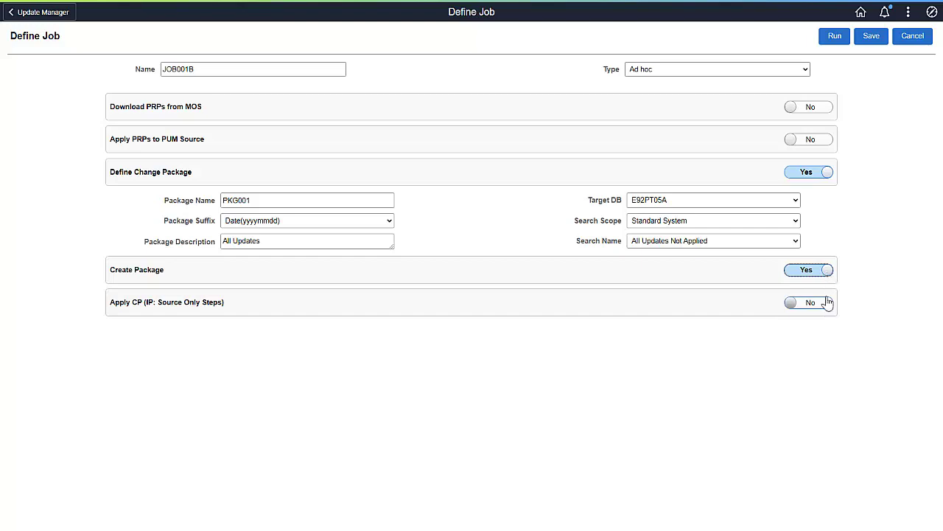
Set Apply CP (IP: Source Only Steps) to Yes for the JOB001B change-package job.
left_click(827, 303)
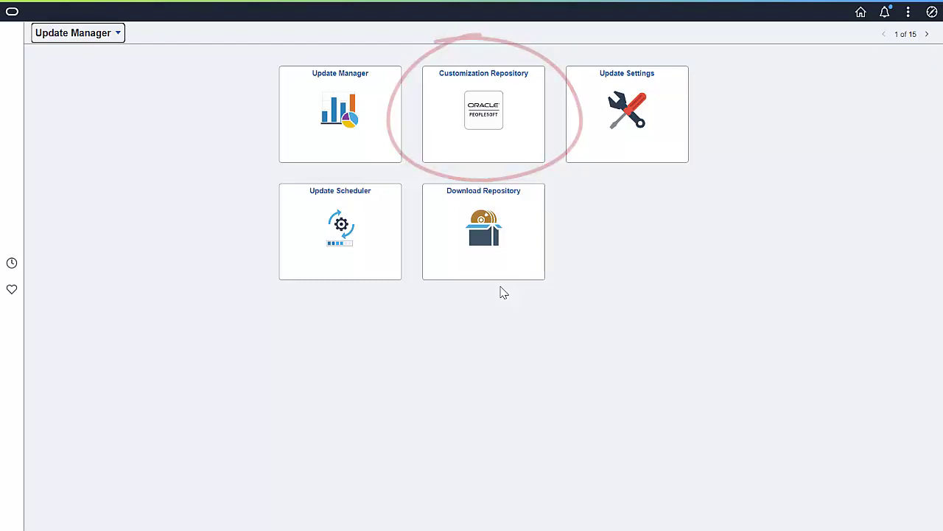
Search the Customization Repository for DEMOCST1 and open its customization details.
left_click(527, 155)
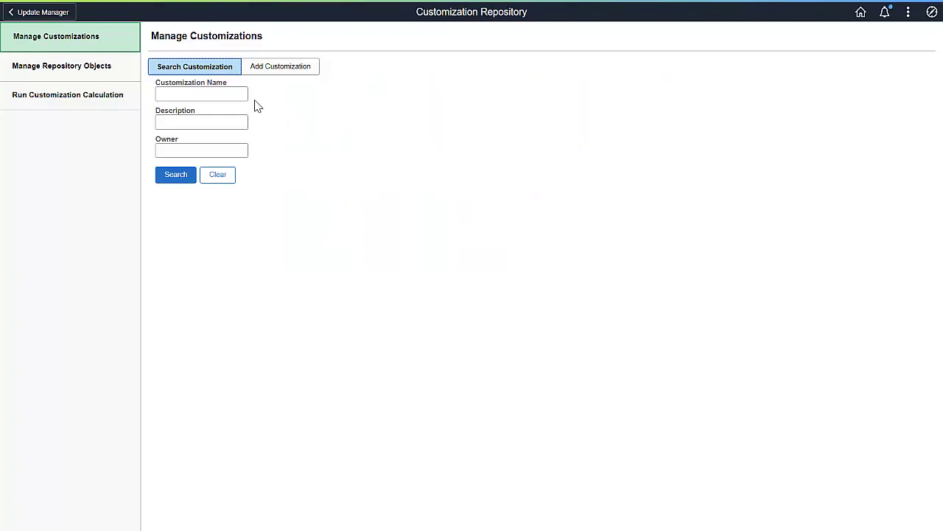
left_click(230, 94)
type("DEMOCST1")
left_click(188, 174)
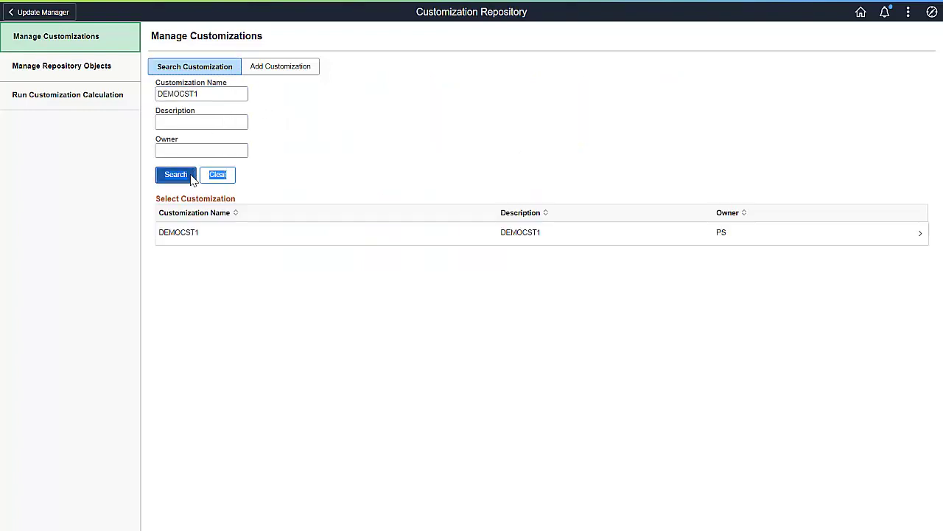
left_click(182, 235)
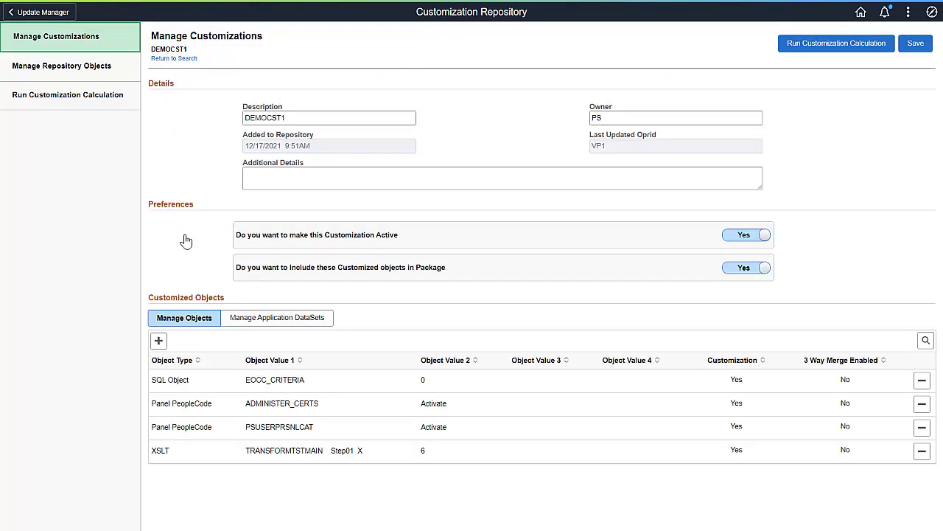